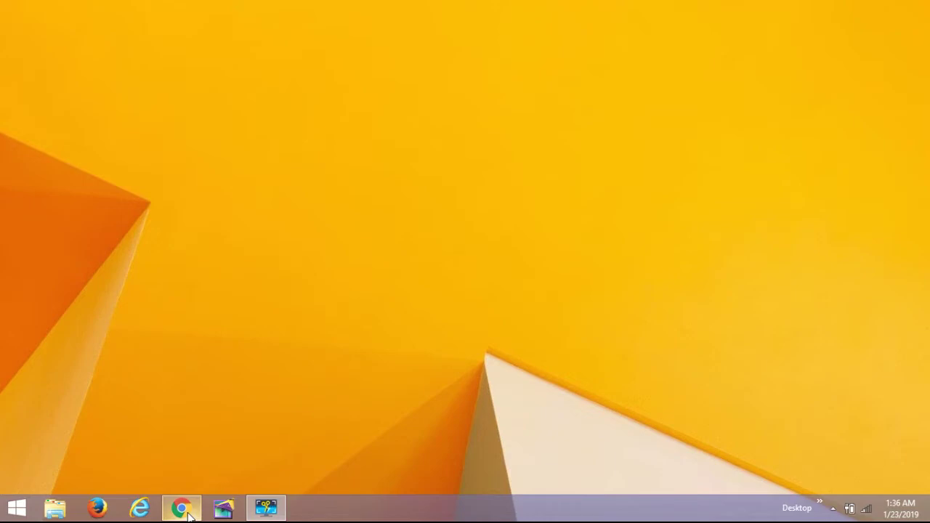
Open gmail.com in Google Chrome from the taskbar
left_click(187, 511)
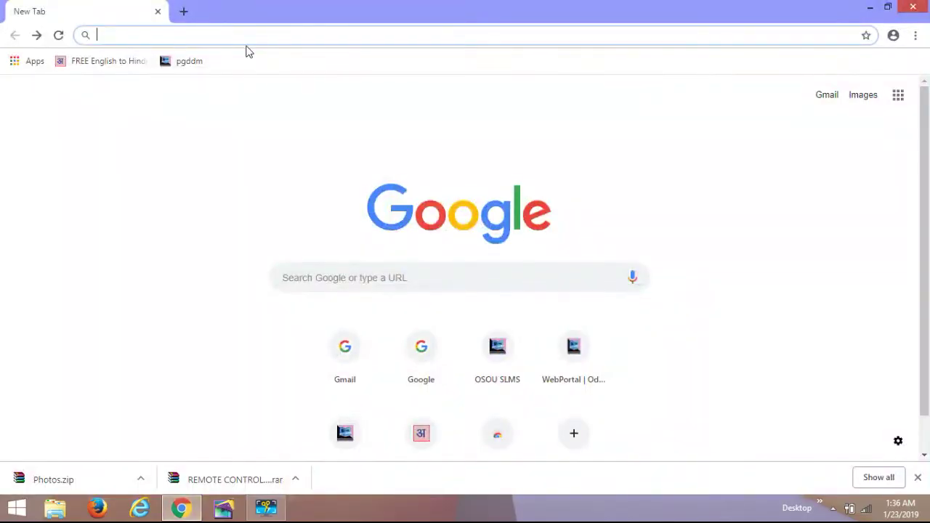
type("gmail.com")
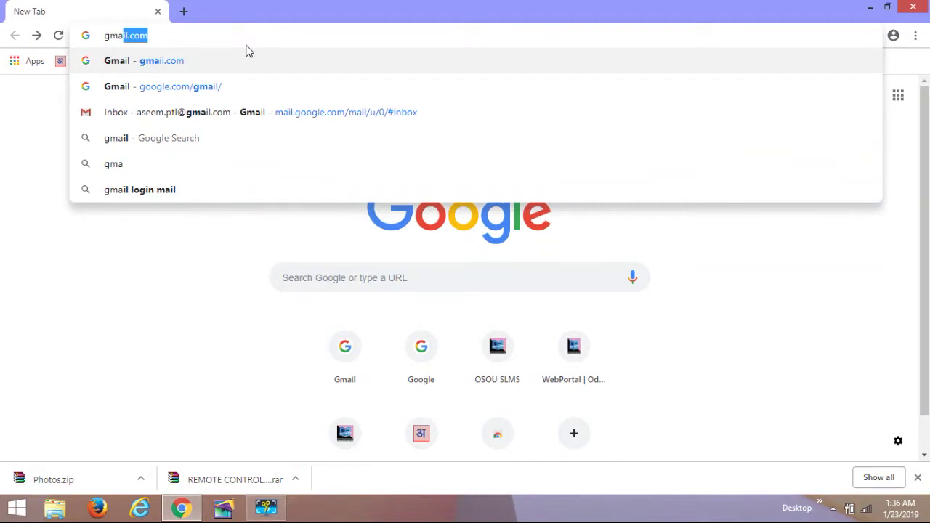
key("Return")
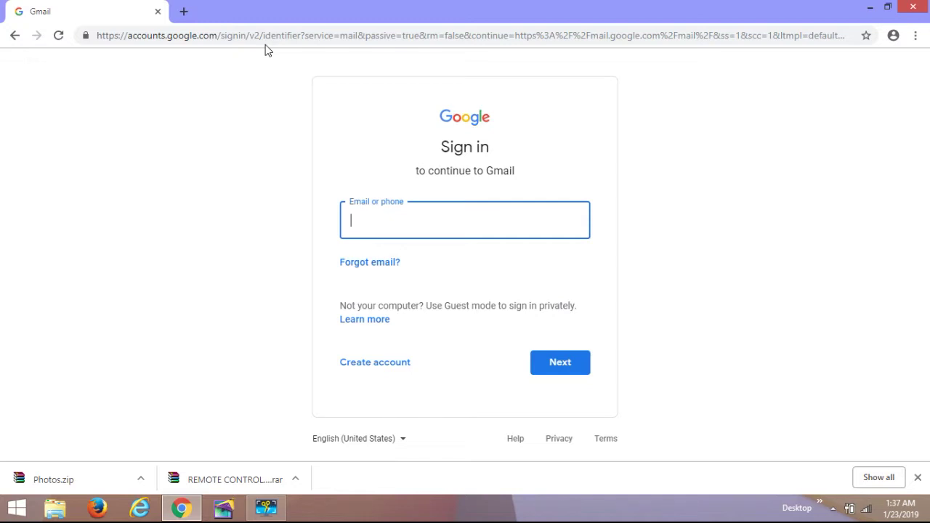
Sign in to Gmail with the account's email address and password
key("Return")
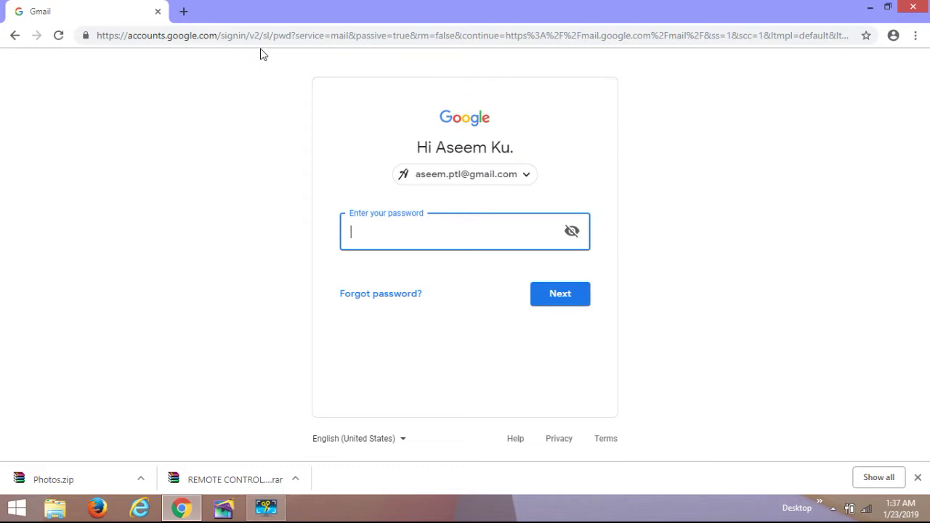
type("••••••")
type("••••••••")
type("••")
left_click(546, 297)
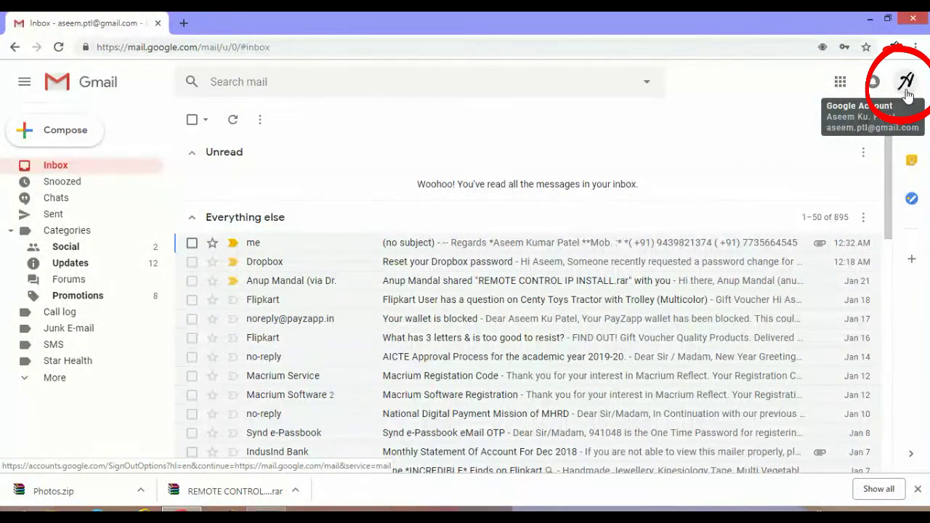
Open the account panel from the profile avatar at Gmail's top right
left_click(907, 94)
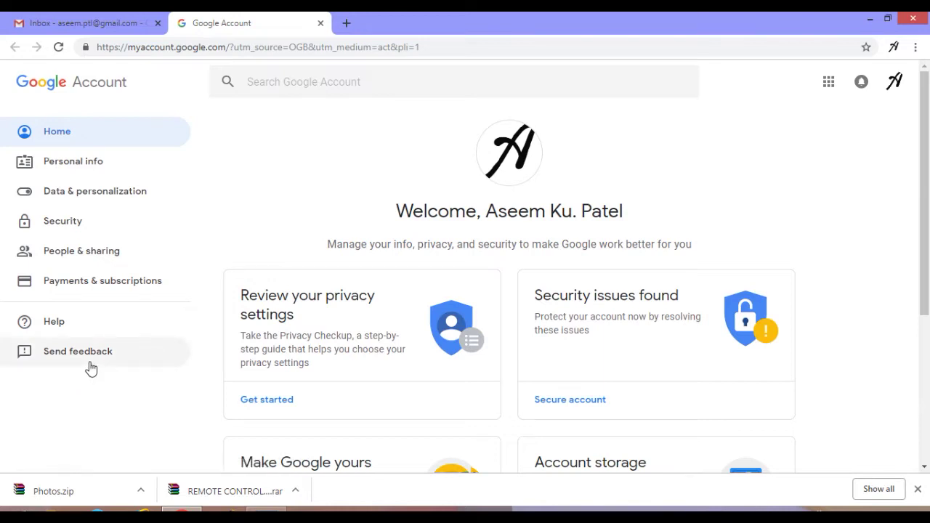
Go to the Security section of the Google Account
left_click(69, 225)
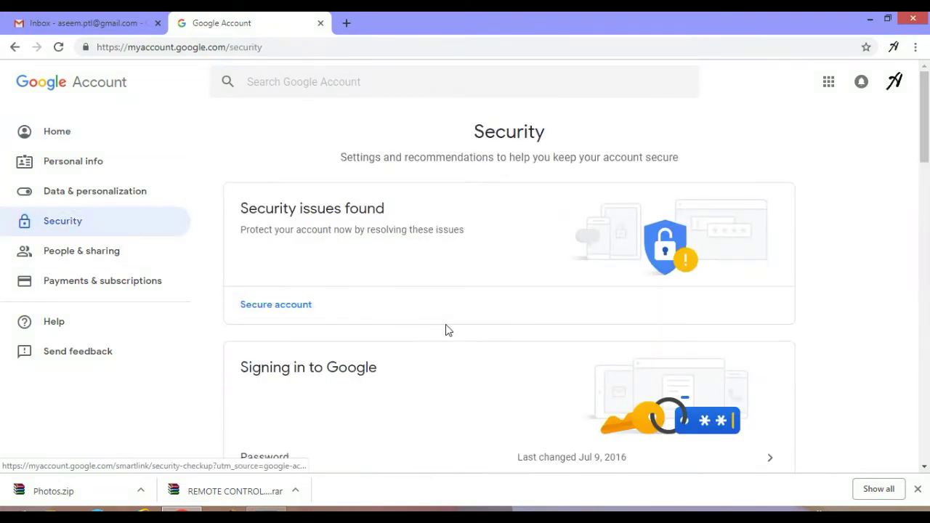
Open 2-Step Verification, currently Off, under Signing in to Google
scroll(445, 329, "down", 2)
scroll(446, 331, "down", 1)
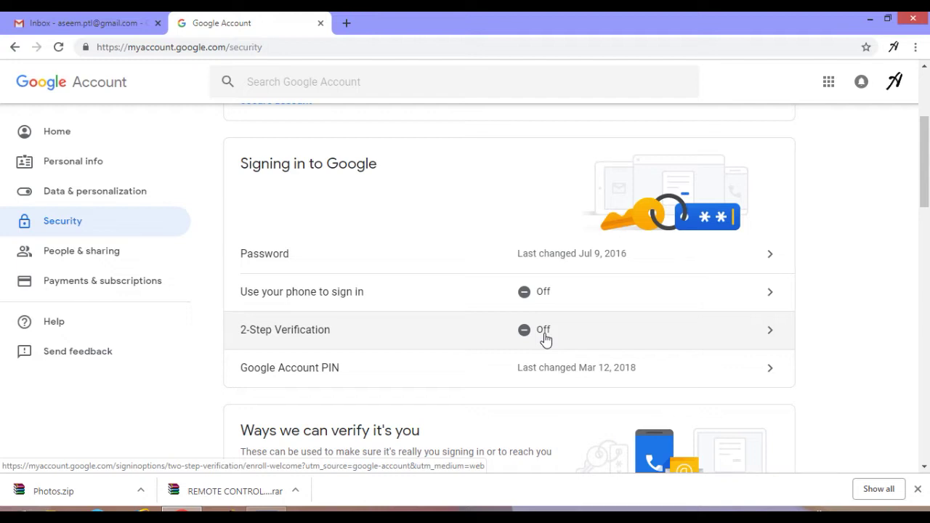
left_click(545, 338)
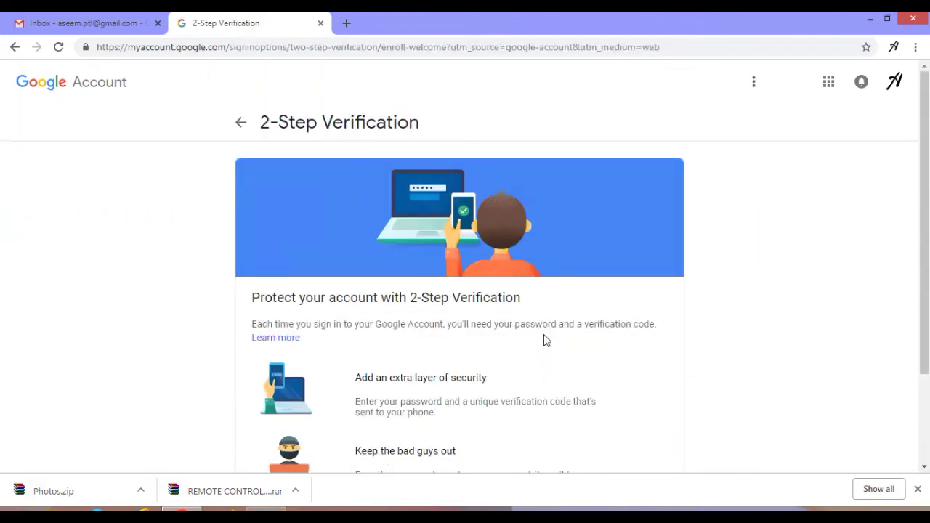
Start 2-Step Verification setup with Get Started on the intro page
scroll(545, 338, "down", 3)
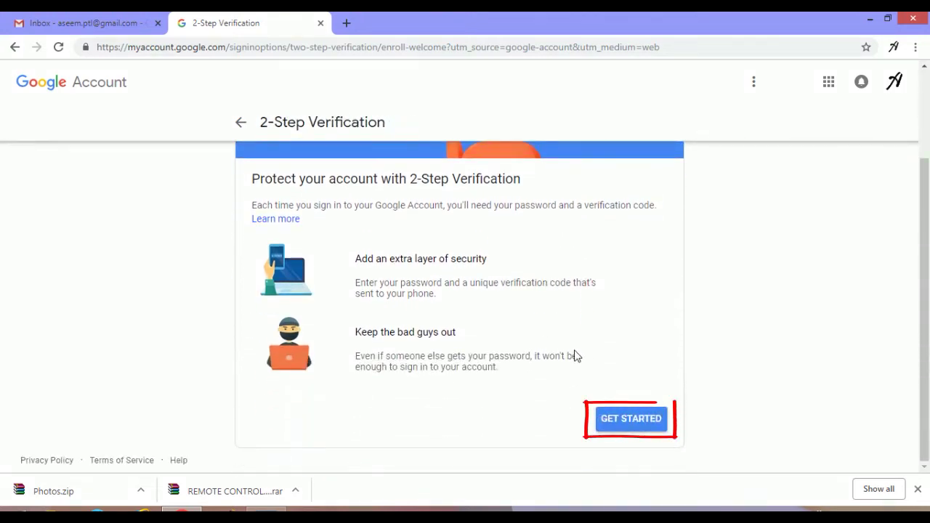
left_click(642, 427)
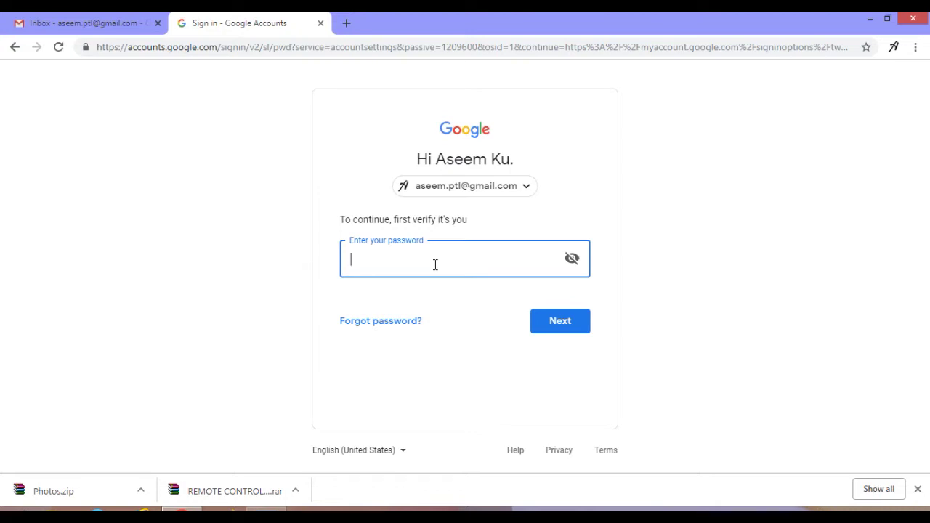
Re-enter the account password to verify identity for setup
type("•••••••••")
type("•••••••")
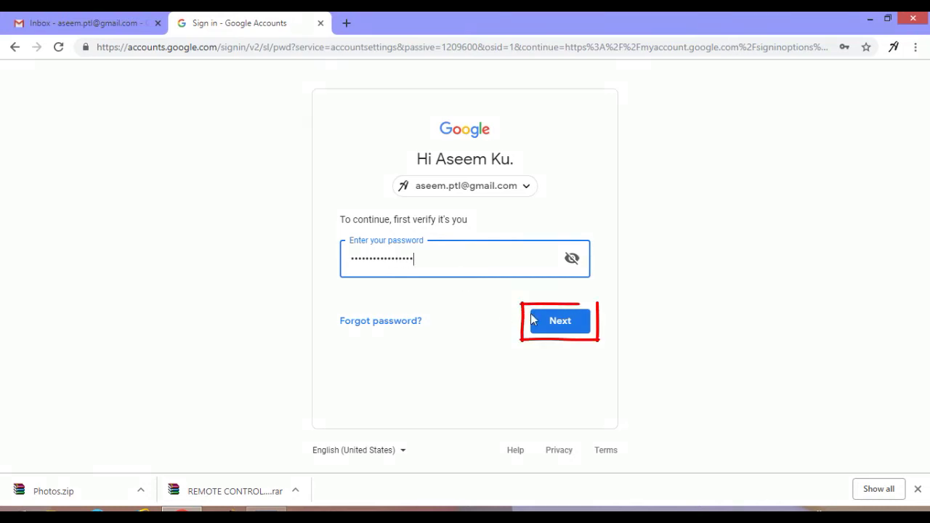
left_click(554, 324)
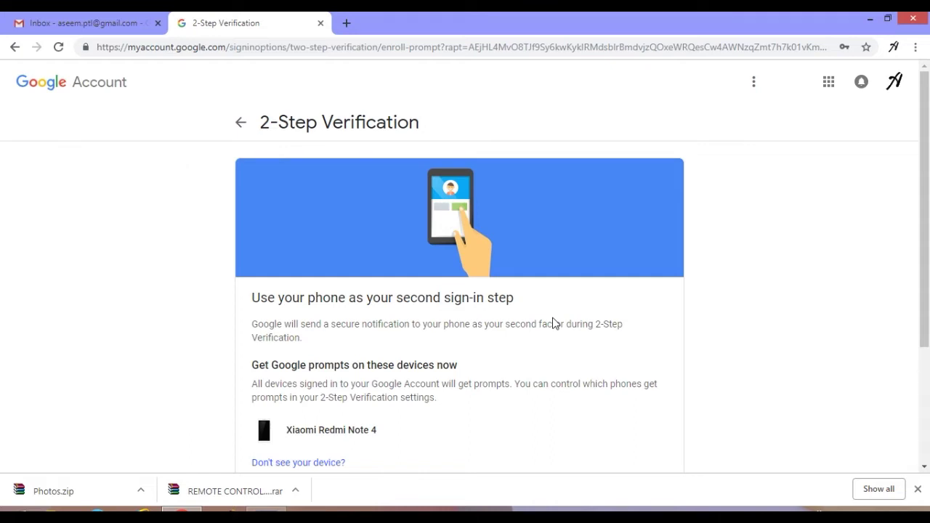
Choose text message or voice call codes instead of Google Prompt
scroll(553, 323, "down", 2)
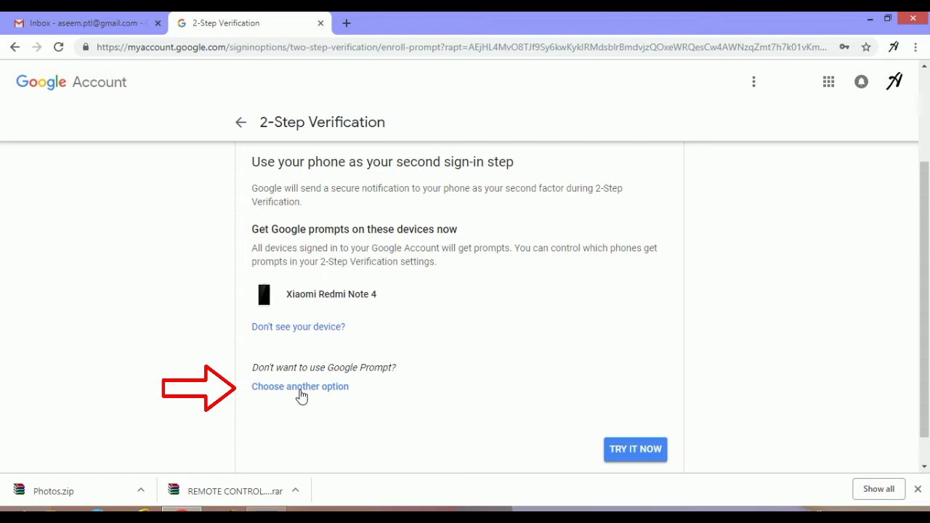
left_click(302, 393)
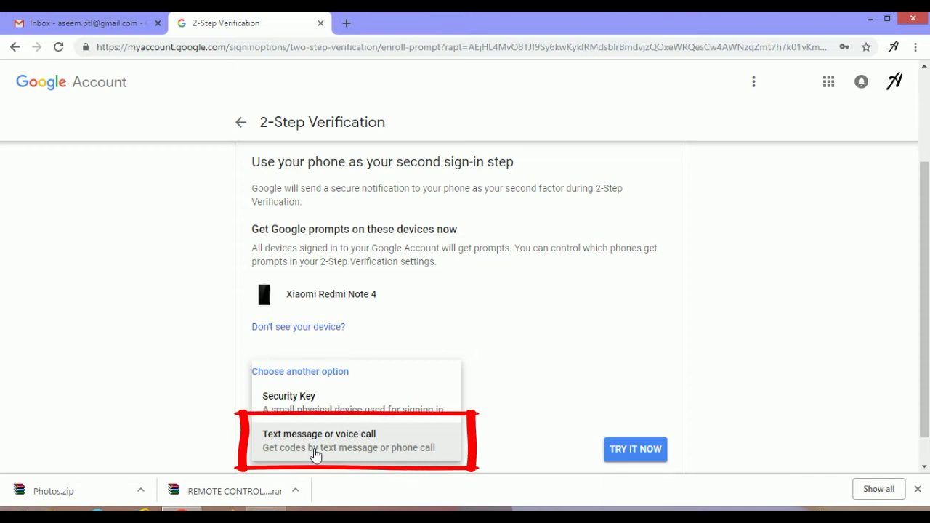
left_click(315, 454)
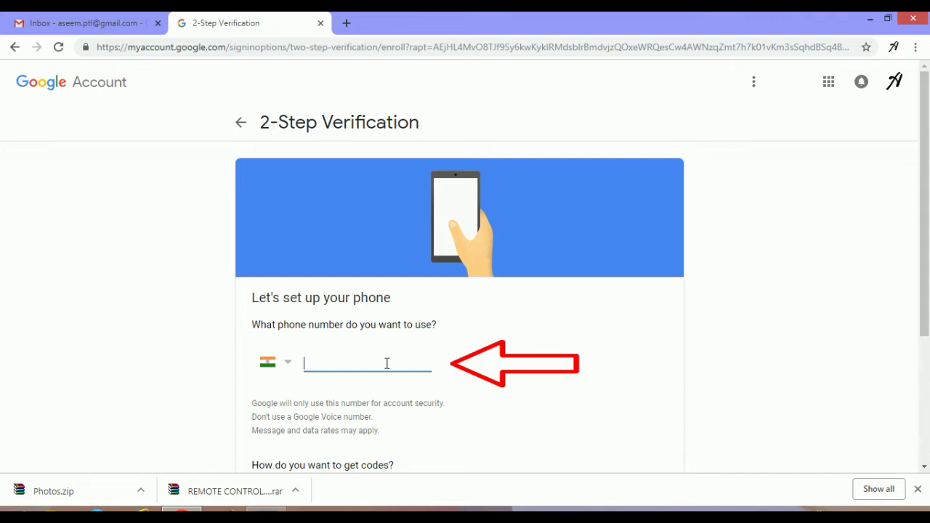
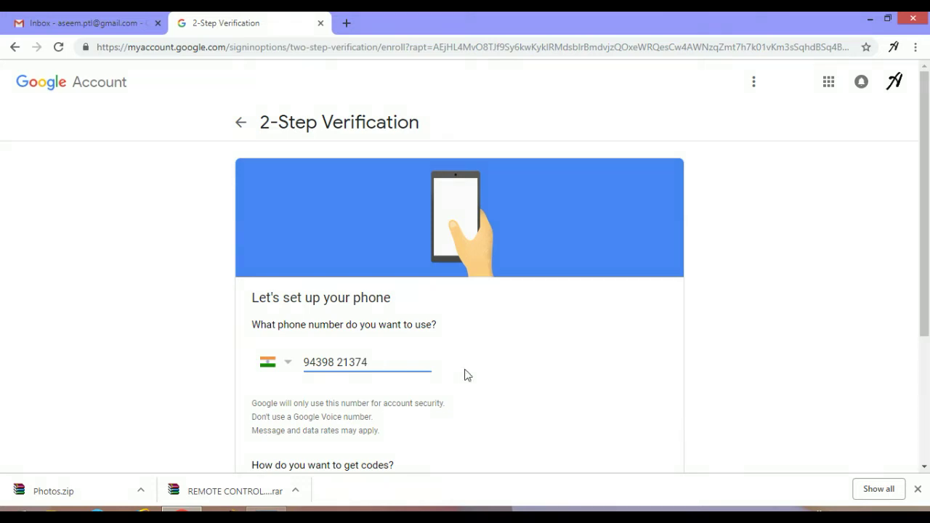
Enter the mobile phone number with Text message as the code delivery method
scroll(467, 374, "down", 2)
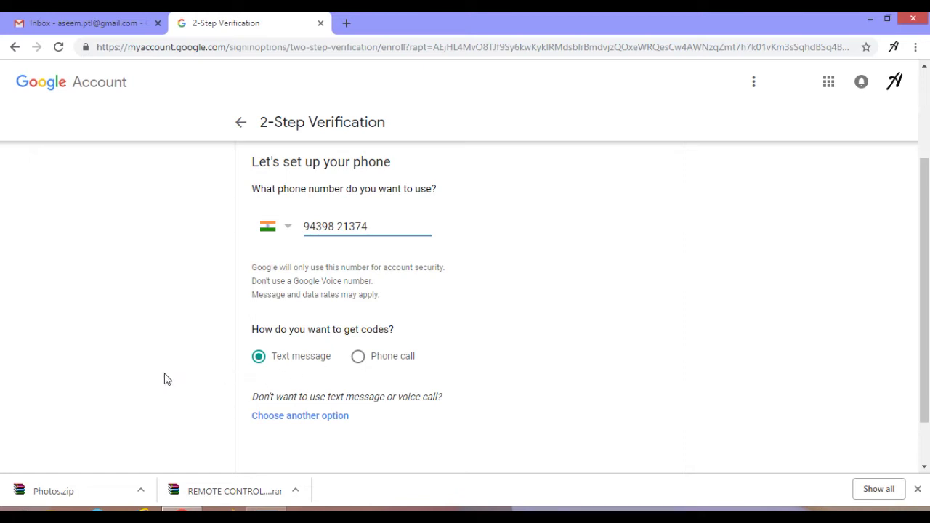
left_click(257, 362)
scroll(603, 392, "down", 1)
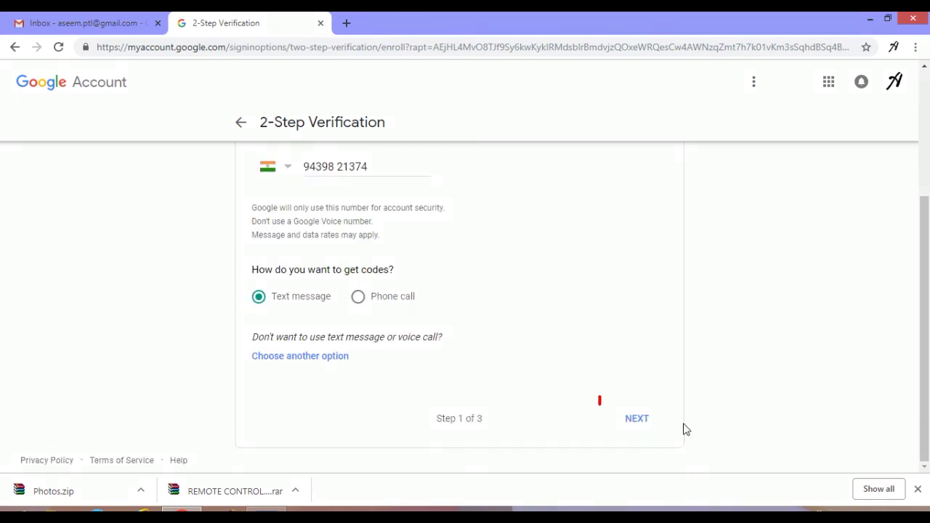
left_click(644, 426)
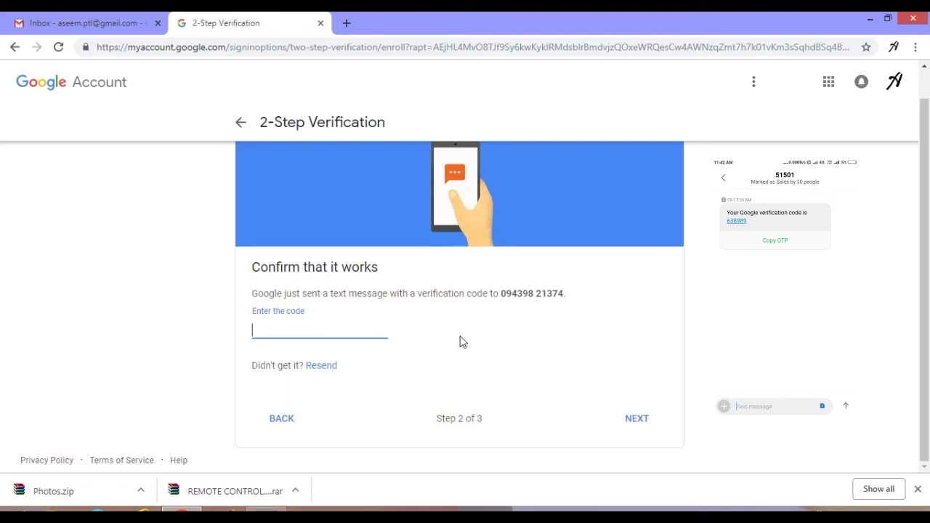
Enter the verification code received by SMS to confirm the phone
left_click(632, 427)
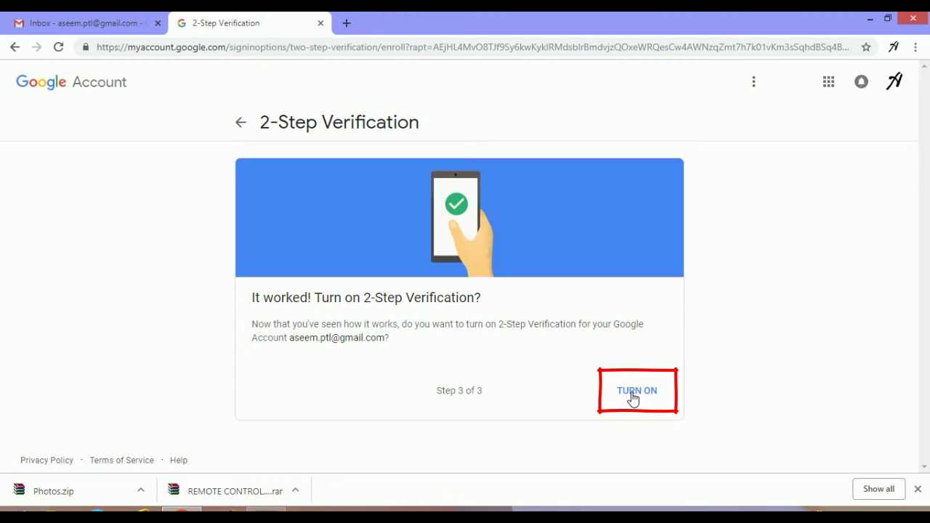
Turn on 2-Step Verification with the verified text-message number, then go to the Gmail inbox
left_click(633, 399)
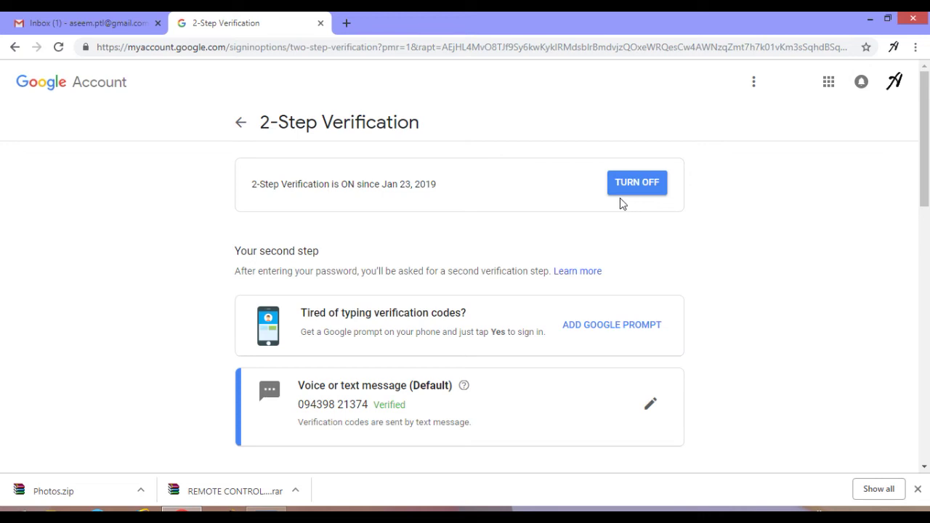
left_click(103, 22)
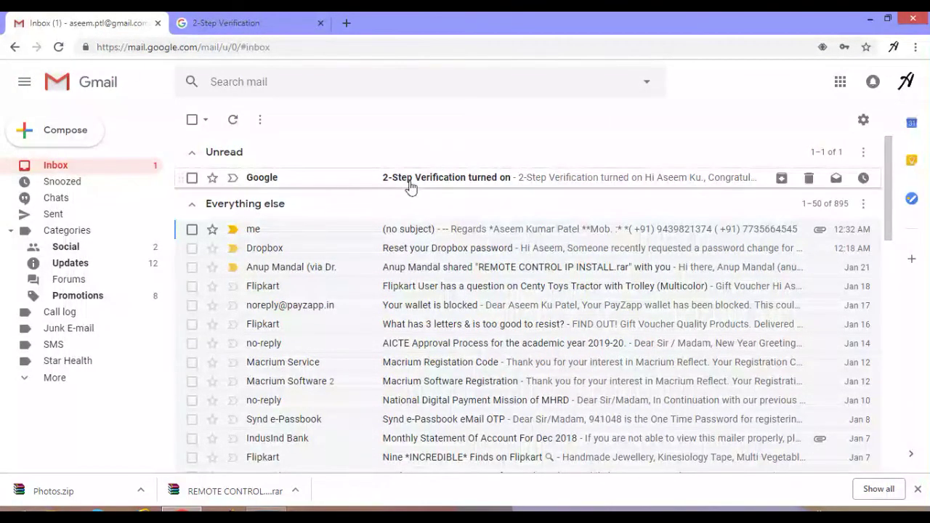
mouse_move(501, 177)
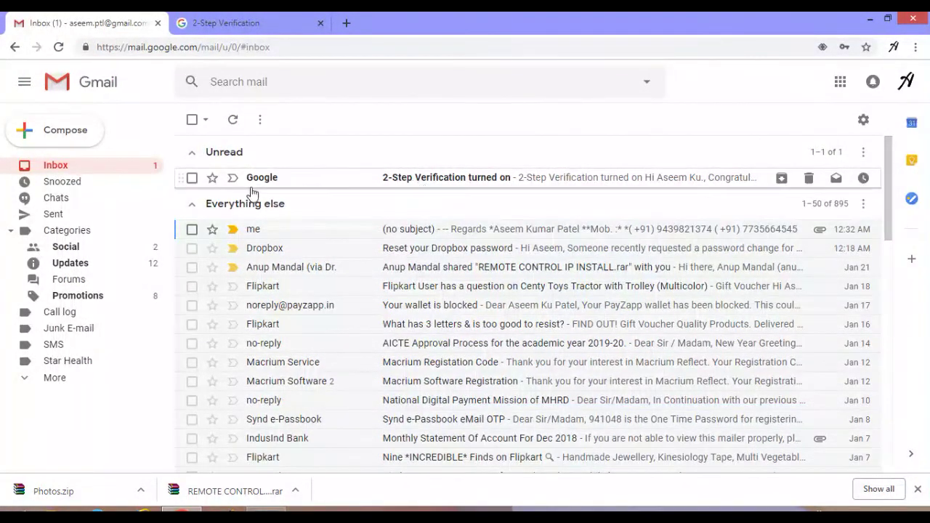
Read Google's '2-Step Verification turned on' email, then return to the 2-Step Verification settings page
left_click(434, 182)
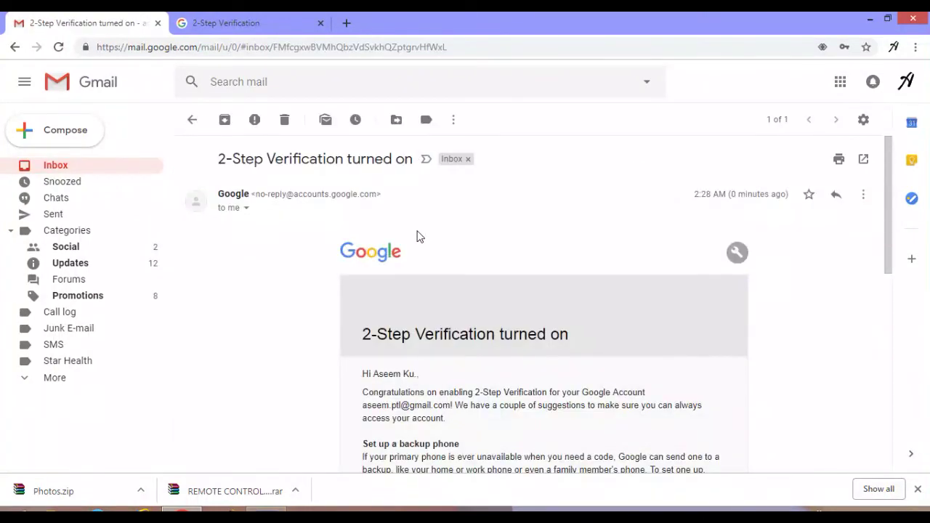
scroll(415, 239, "down", 1)
scroll(415, 240, "down", 2)
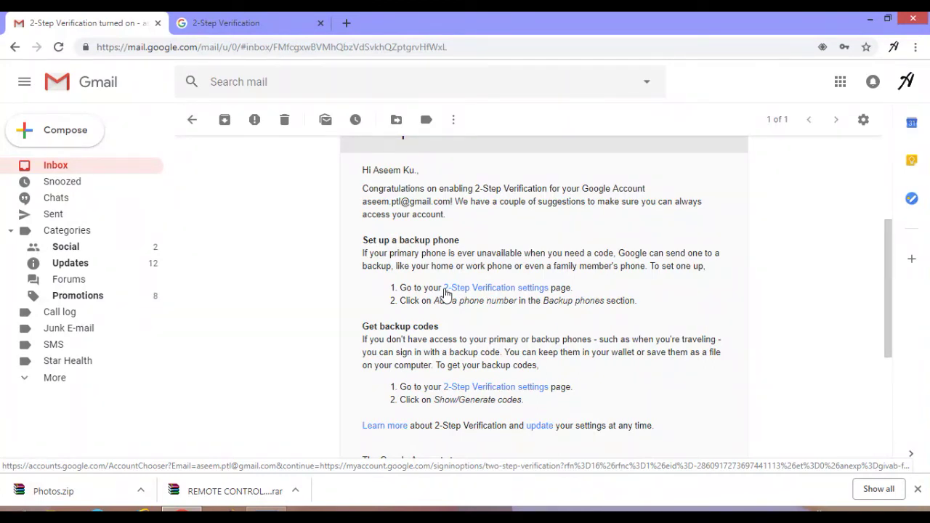
left_click(269, 30)
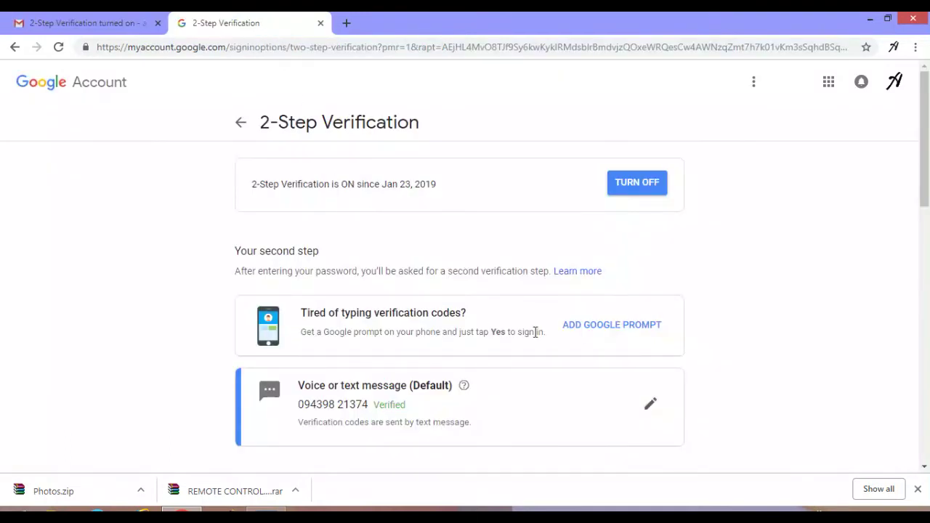
Sign in to Gmail with the account email and password, then submit the texted 6-digit code
scroll(590, 343, "down", 1)
scroll(625, 334, "up", 1)
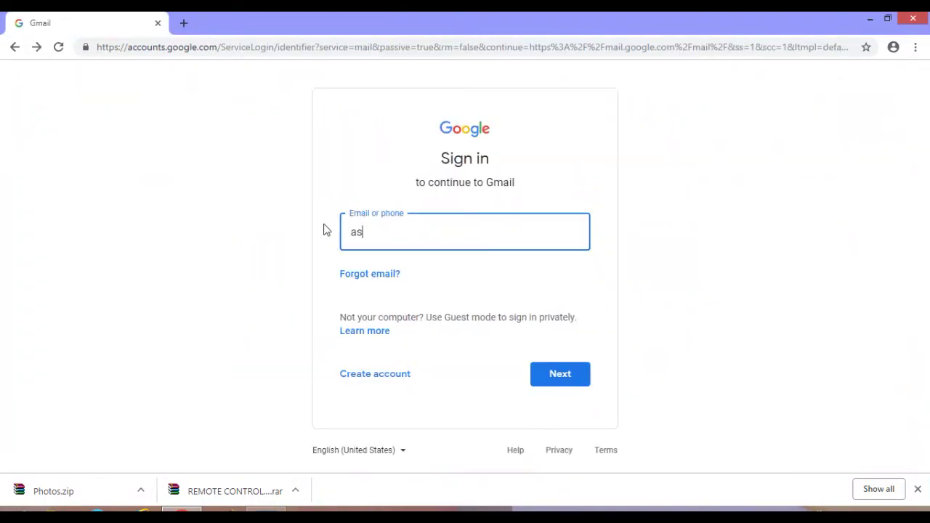
key("Return")
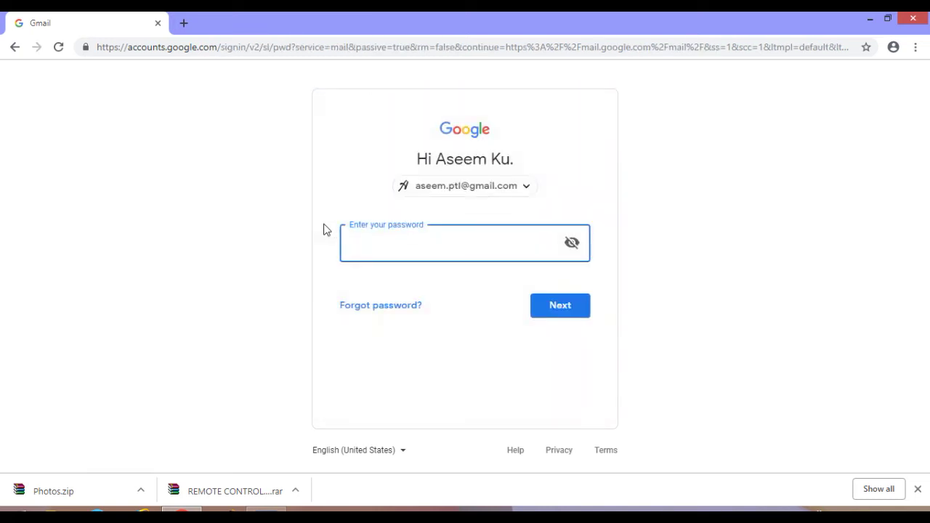
key("Return")
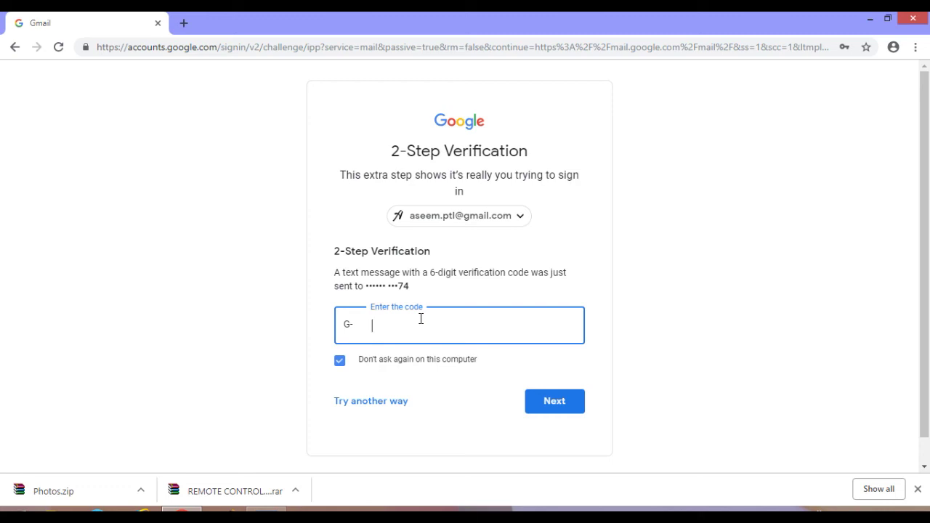
left_click(565, 406)
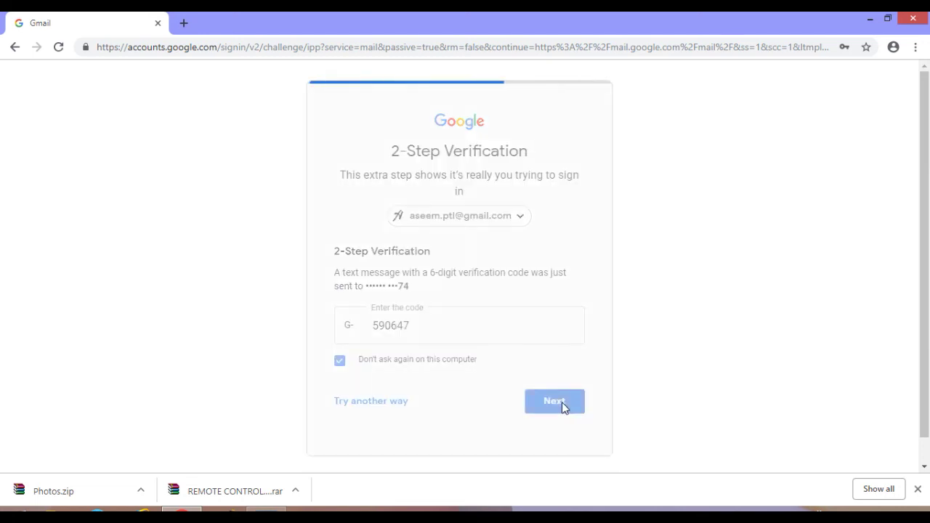